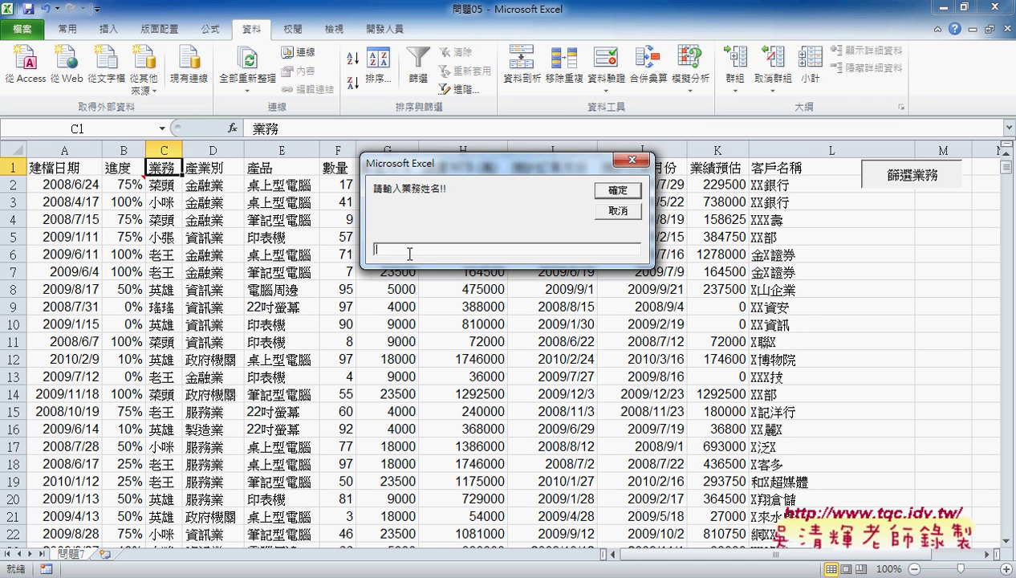
Step: Enter 菜頭 as the salesperson name and run the 篩選業務 filter macro
{"action": "type", "text": "ㄘ"}
{"action": "type", "text": "蔡"}
{"action": "type", "text": "頭"}
{"action": "key", "text": "Return"}
{"action": "left_click", "coordinate": [614, 190]}
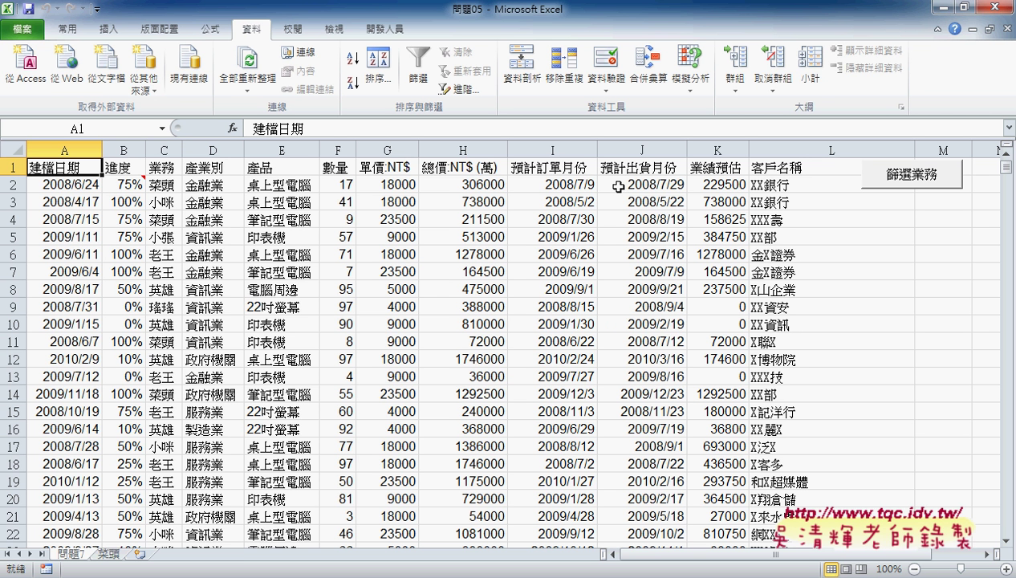
Step: Open the 菜頭 sheet and scroll down through the copied records
{"action": "left_click", "coordinate": [109, 554]}
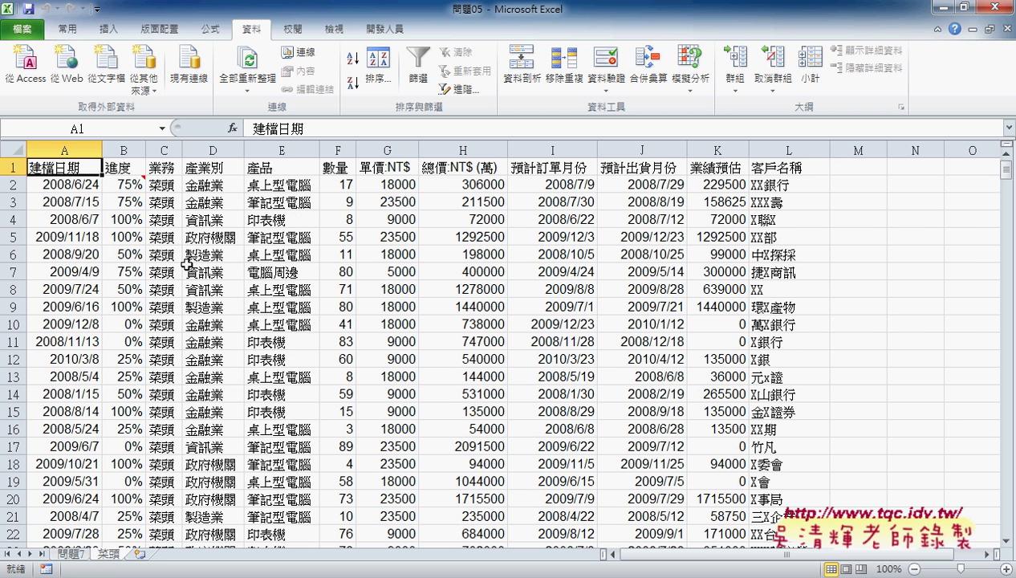
{"action": "scroll", "coordinate": [217, 361], "scroll_direction": "down", "scroll_amount": 4}
{"action": "scroll", "coordinate": [219, 368], "scroll_direction": "down", "scroll_amount": 6}
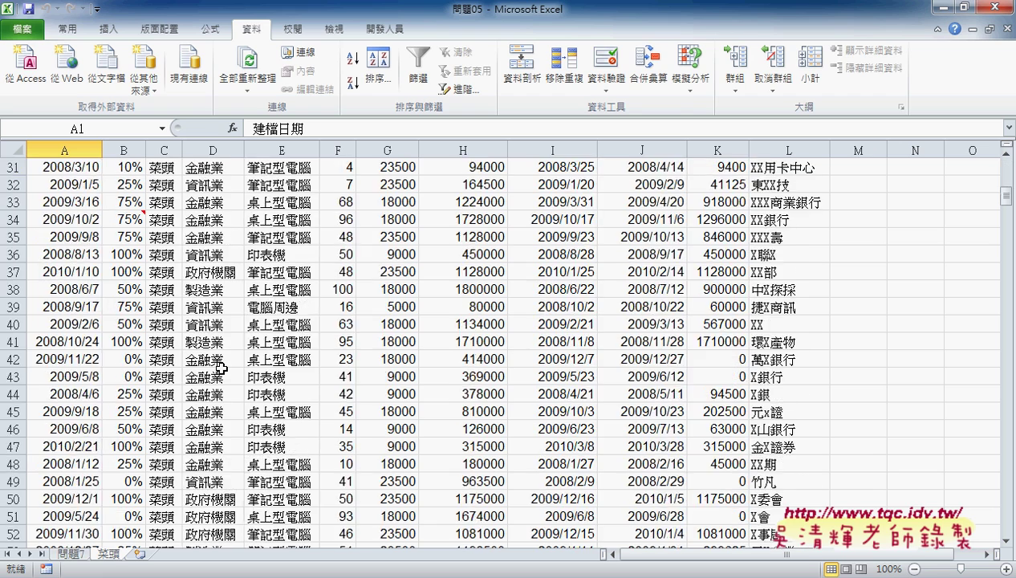
{"action": "scroll", "coordinate": [220, 368], "scroll_direction": "down", "scroll_amount": 6}
{"action": "scroll", "coordinate": [219, 367], "scroll_direction": "down", "scroll_amount": 3}
{"action": "scroll", "coordinate": [219, 367], "scroll_direction": "down", "scroll_amount": 6}
{"action": "scroll", "coordinate": [220, 370], "scroll_direction": "down", "scroll_amount": 4}
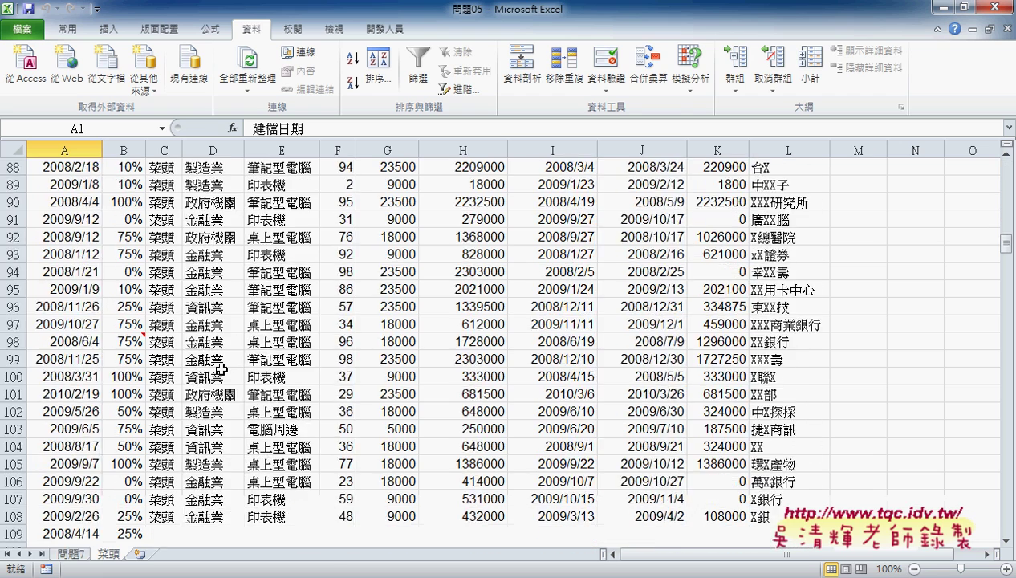
{"action": "scroll", "coordinate": [221, 370], "scroll_direction": "down", "scroll_amount": 5}
{"action": "scroll", "coordinate": [221, 370], "scroll_direction": "down", "scroll_amount": 4}
{"action": "scroll", "coordinate": [221, 370], "scroll_direction": "down", "scroll_amount": 8}
{"action": "scroll", "coordinate": [222, 370], "scroll_direction": "down", "scroll_amount": 8}
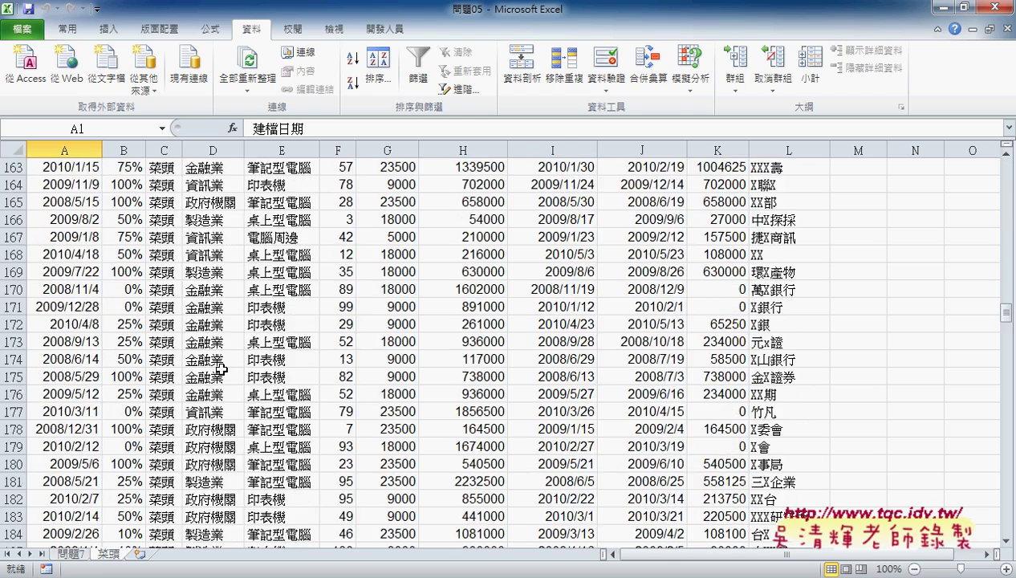
{"action": "scroll", "coordinate": [223, 370], "scroll_direction": "down", "scroll_amount": 7}
{"action": "scroll", "coordinate": [222, 369], "scroll_direction": "down", "scroll_amount": 3}
{"action": "scroll", "coordinate": [222, 370], "scroll_direction": "down", "scroll_amount": 8}
{"action": "scroll", "coordinate": [221, 369], "scroll_direction": "down", "scroll_amount": 3}
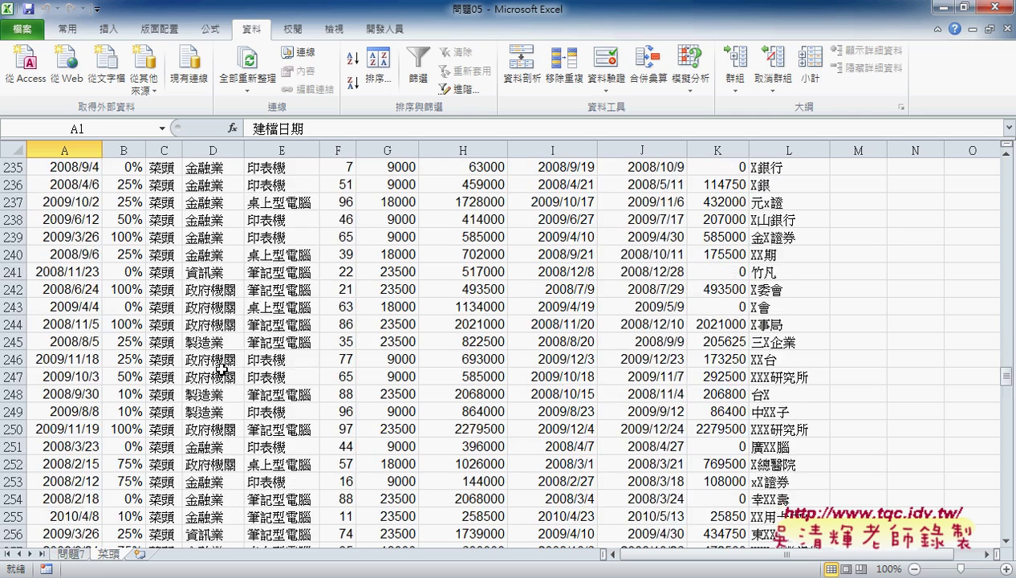
{"action": "scroll", "coordinate": [222, 369], "scroll_direction": "down", "scroll_amount": 7}
Step: Confirm the 業務 column data ends at row 422, then return to the header
{"action": "left_click", "coordinate": [165, 361]}
{"action": "key", "text": "ctrl+Down"}
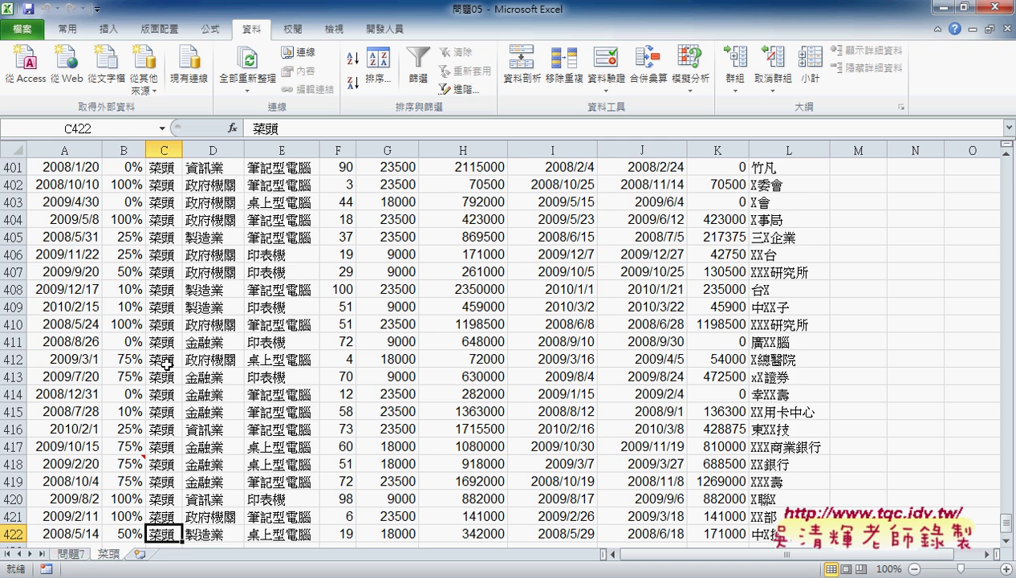
{"action": "key", "text": "ctrl+Up"}
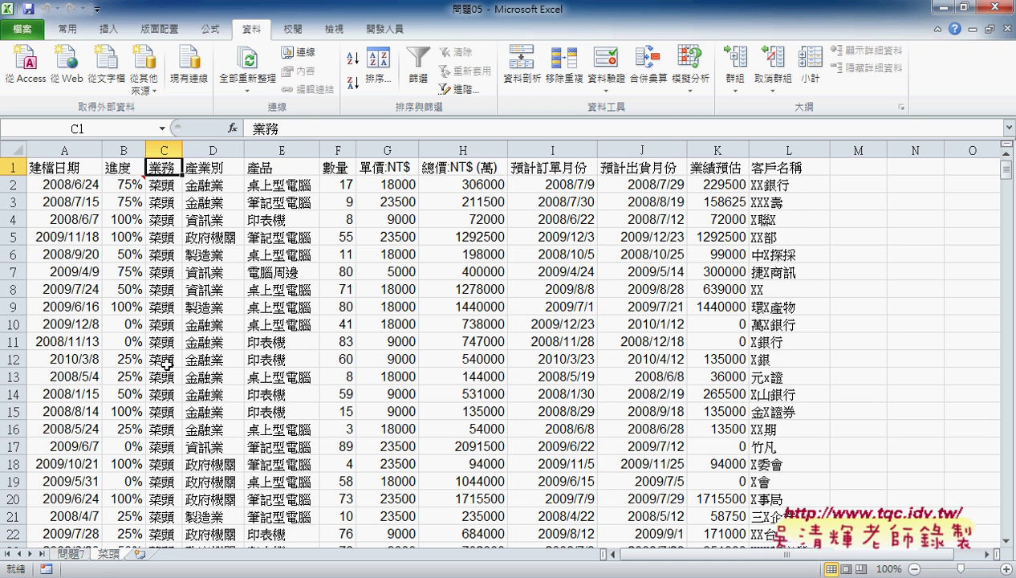
Step: Run the 篩選業務 macro from the 問題7 sheet with the name 老王
{"action": "left_click", "coordinate": [72, 554]}
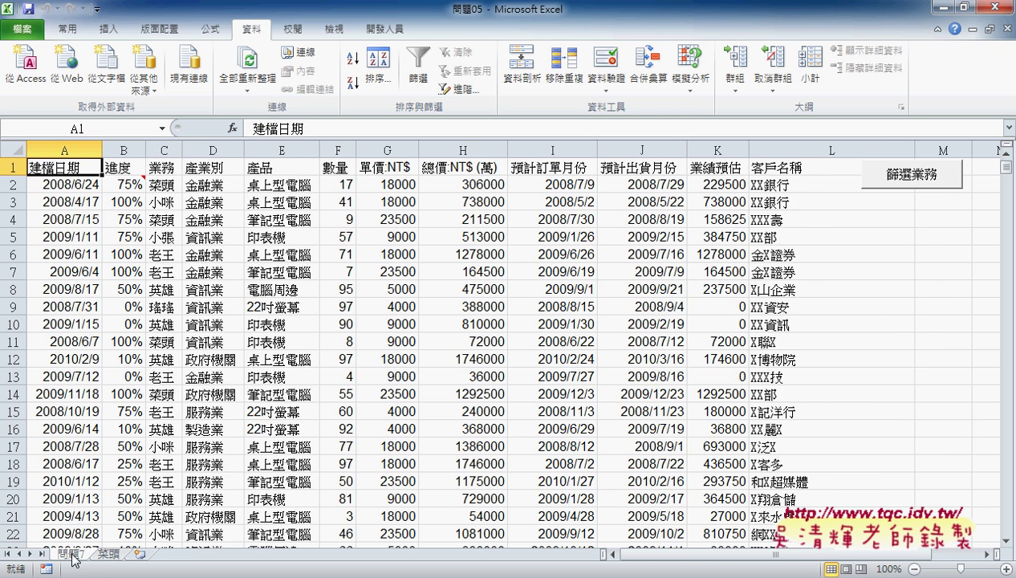
{"action": "left_click", "coordinate": [895, 183]}
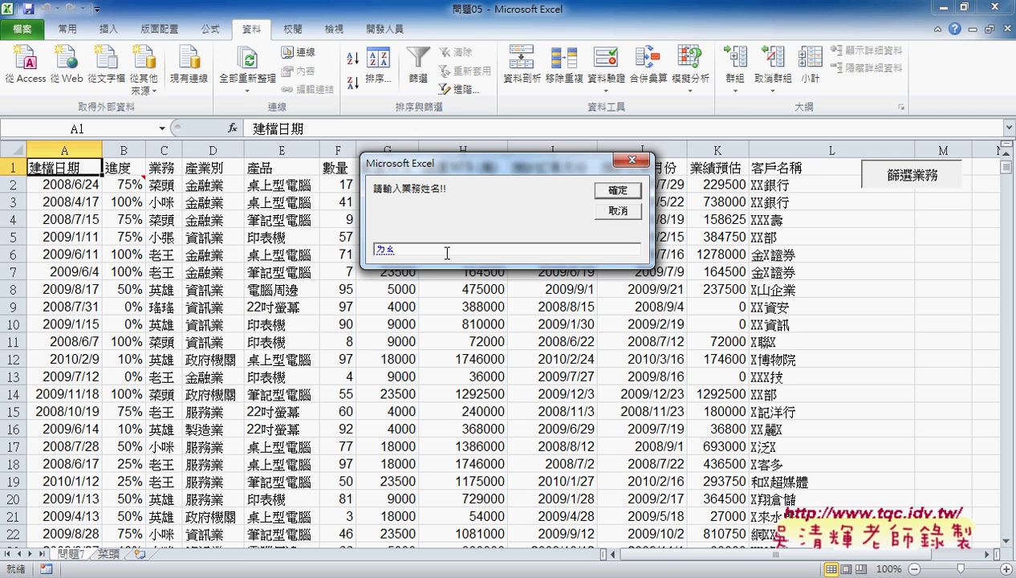
{"action": "type", "text": "老王"}
{"action": "left_click", "coordinate": [602, 195]}
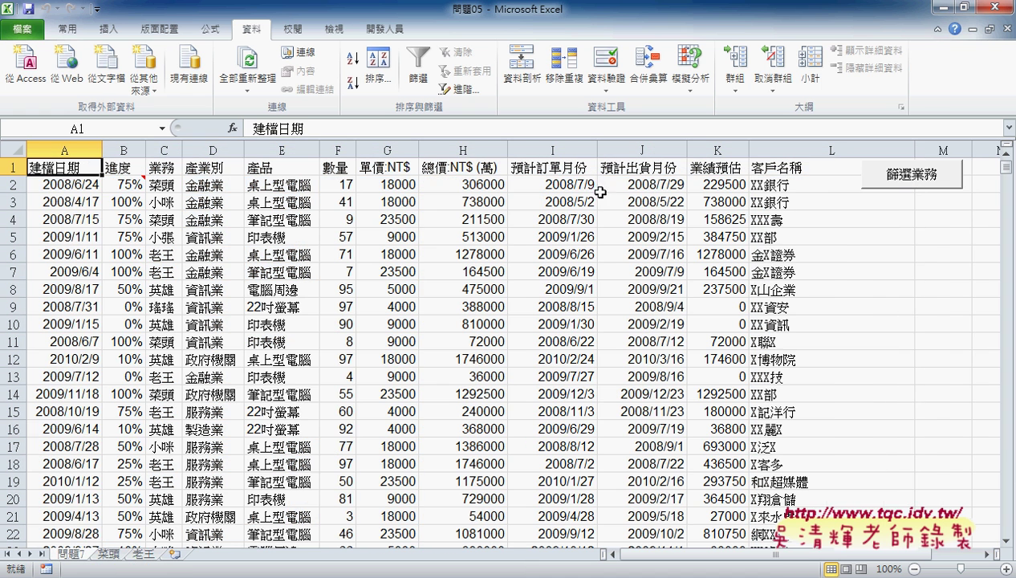
Step: Inspect the industry value in D2 and the 產品 and 業務 headers
{"action": "left_click", "coordinate": [215, 184]}
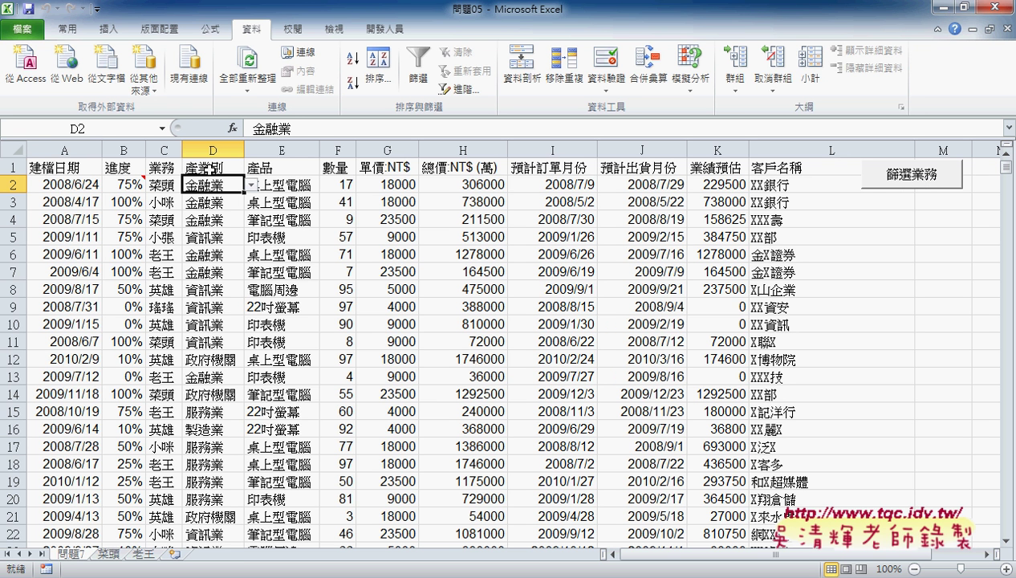
{"action": "left_click", "coordinate": [270, 170]}
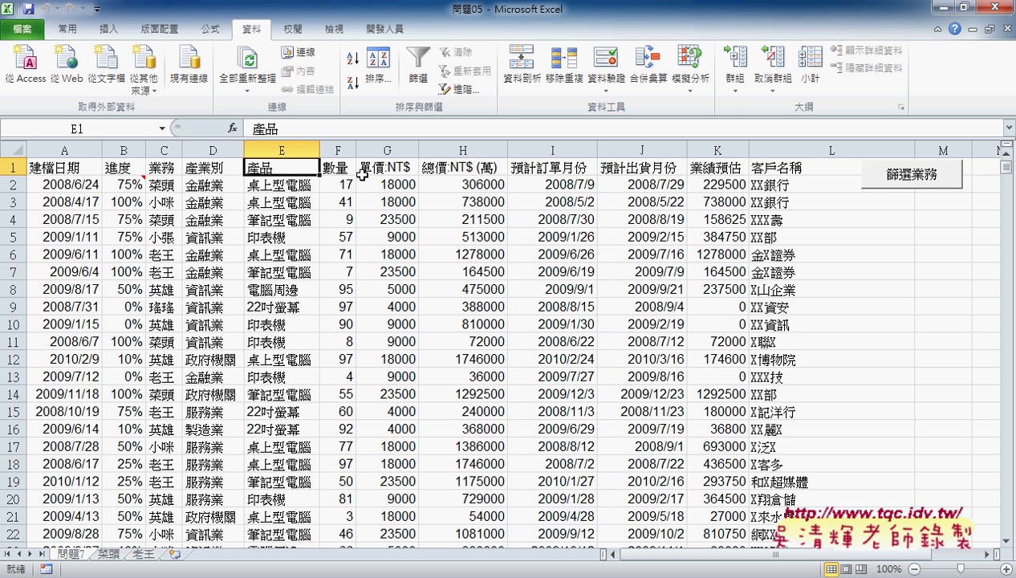
{"action": "left_click", "coordinate": [158, 167]}
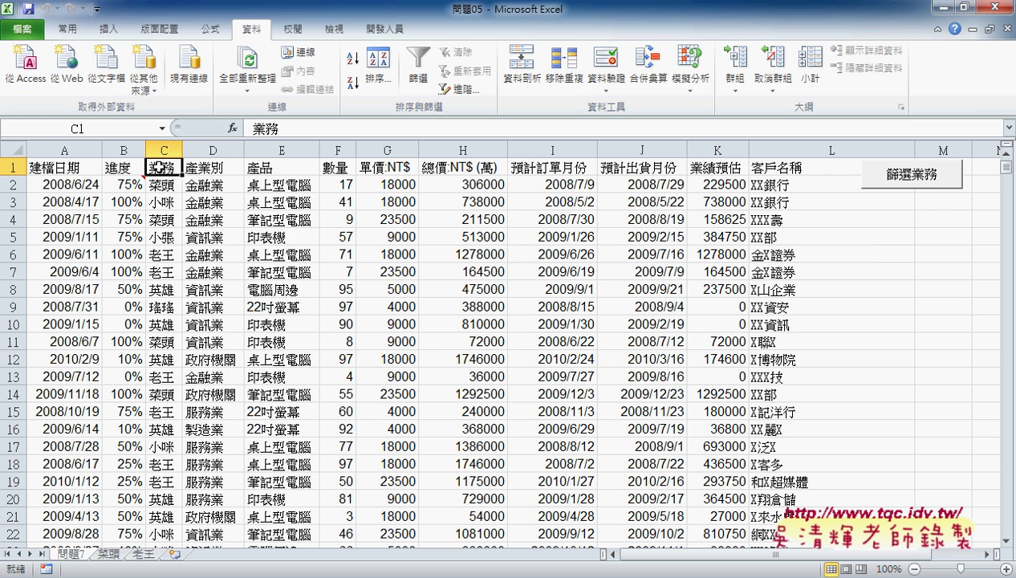
Step: Delete the 老王 and 菜頭 sheets, confirming each deletion
{"action": "left_click", "coordinate": [142, 554]}
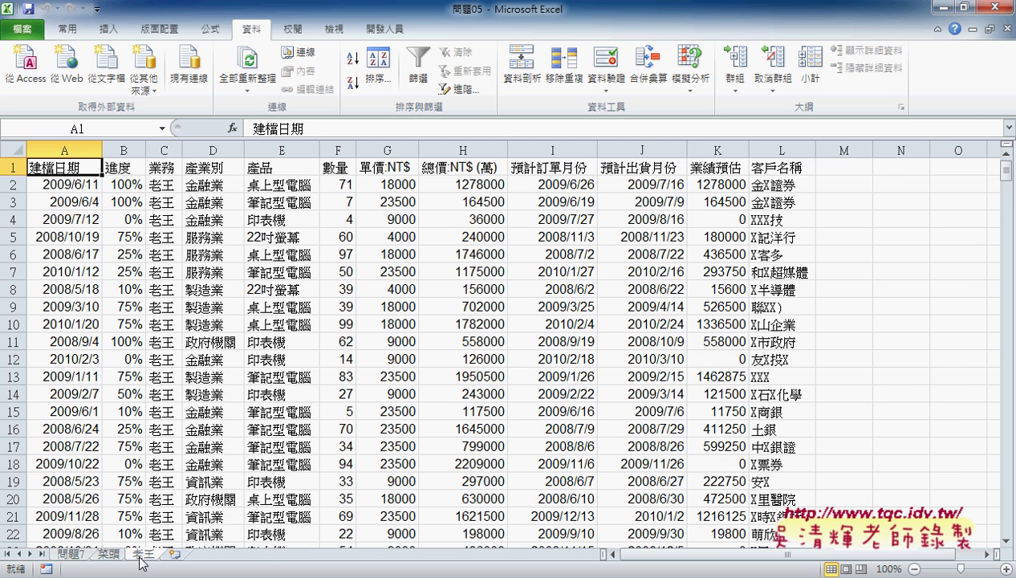
{"action": "right_click", "coordinate": [142, 560]}
{"action": "left_click", "coordinate": [187, 384]}
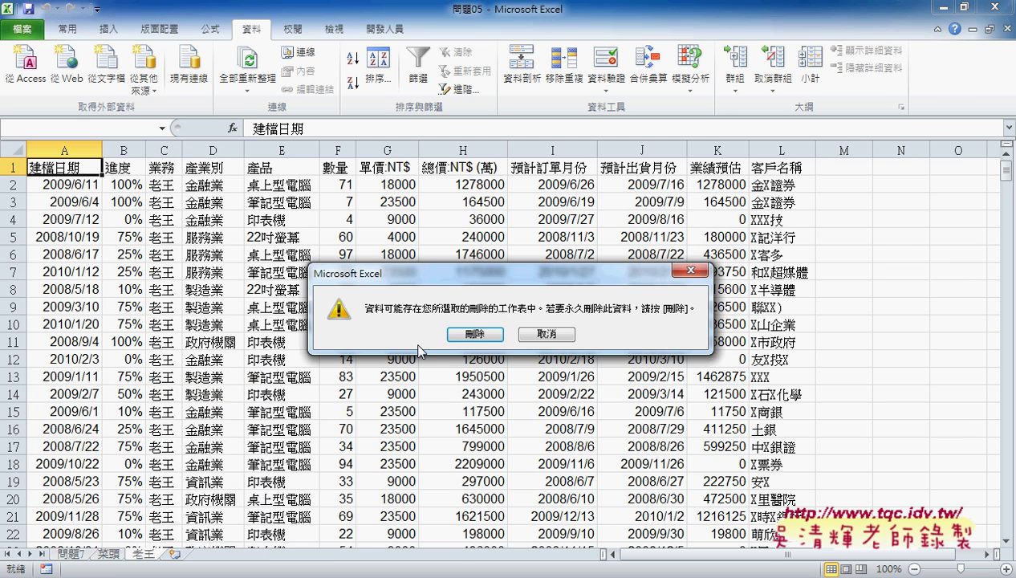
{"action": "left_click", "coordinate": [470, 331]}
{"action": "right_click", "coordinate": [110, 554]}
{"action": "left_click", "coordinate": [167, 387]}
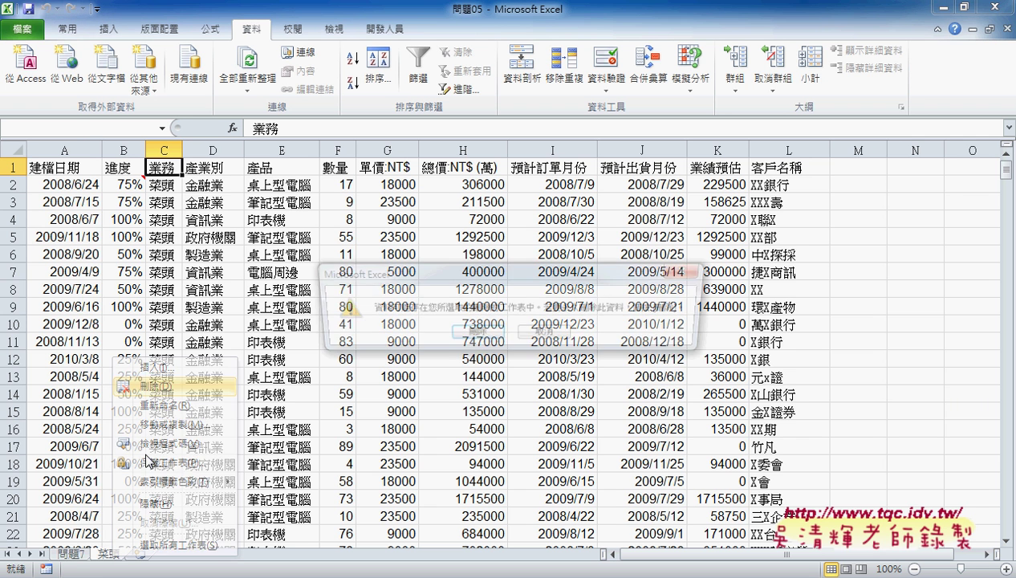
{"action": "left_click", "coordinate": [487, 336]}
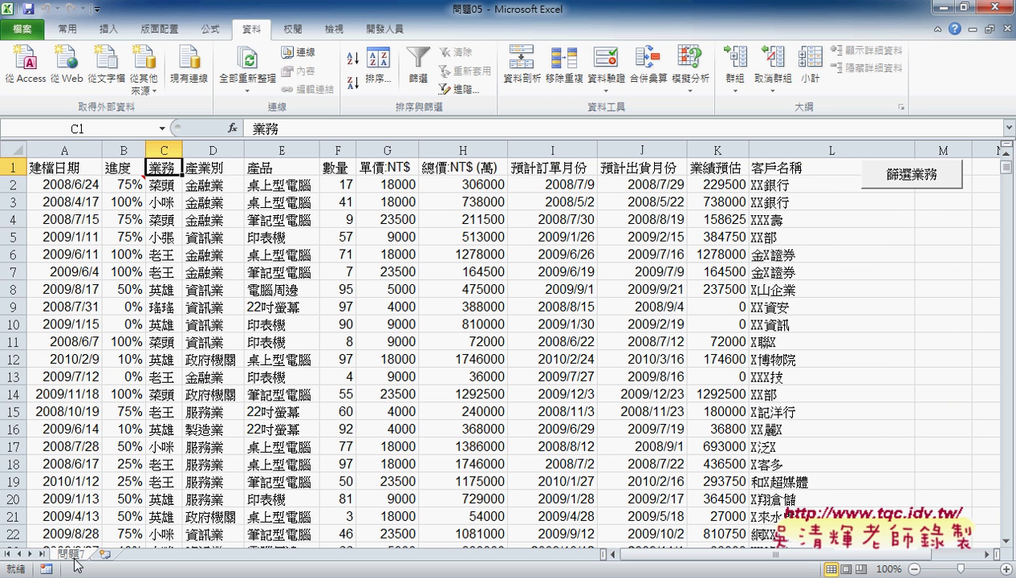
Step: Turn on AutoFilter and bring up the 業務 column's 文字篩選 options
{"action": "left_click", "coordinate": [421, 72]}
{"action": "left_click", "coordinate": [175, 168]}
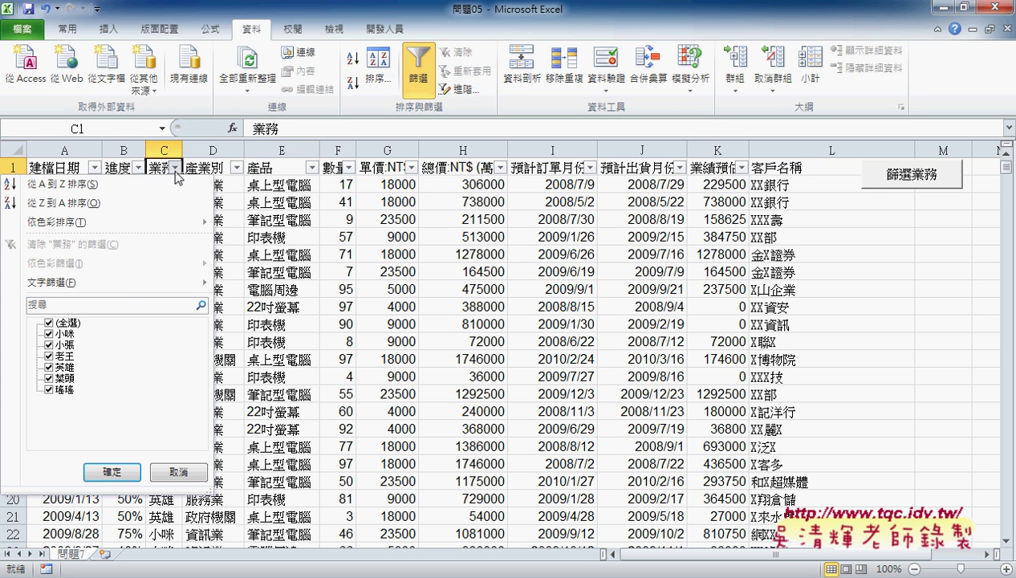
{"action": "mouse_move", "coordinate": [141, 283]}
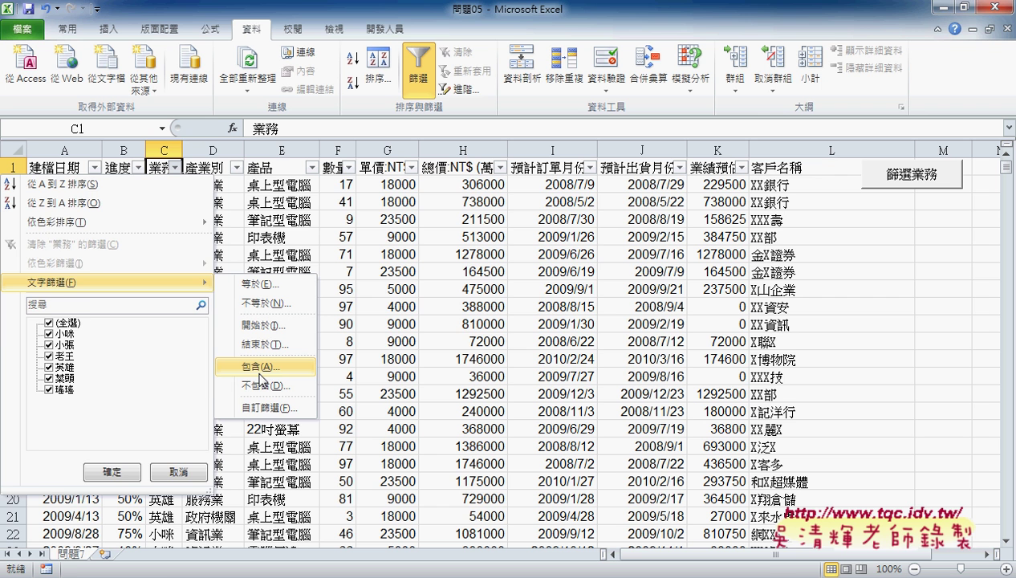
Step: Apply a 業務 contains '菜頭' custom filter, leaving 421 of 2499 records
{"action": "left_click", "coordinate": [262, 378]}
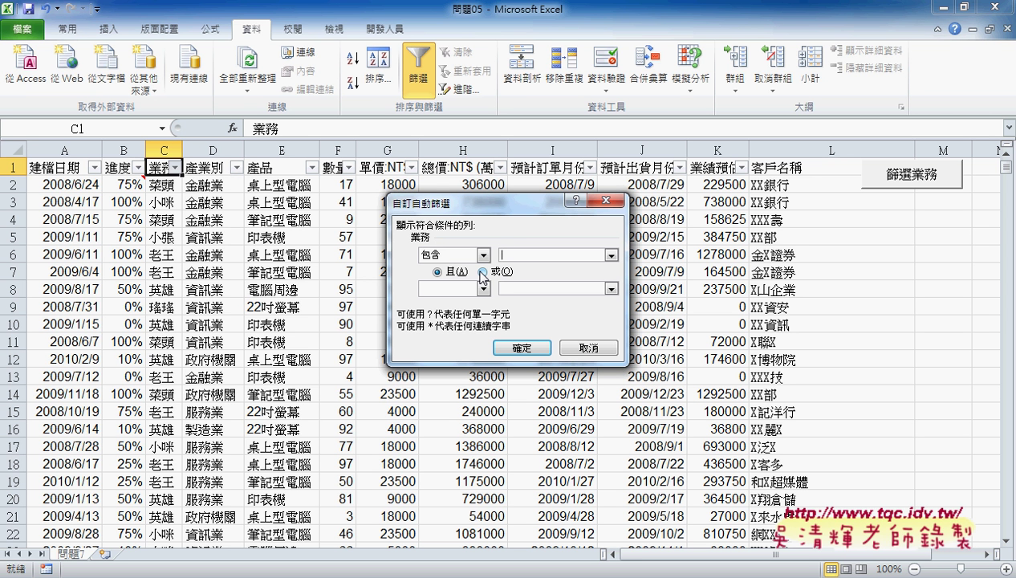
{"action": "type", "text": "頭"}
{"action": "type", "text": "菜頭"}
{"action": "left_click", "coordinate": [522, 348]}
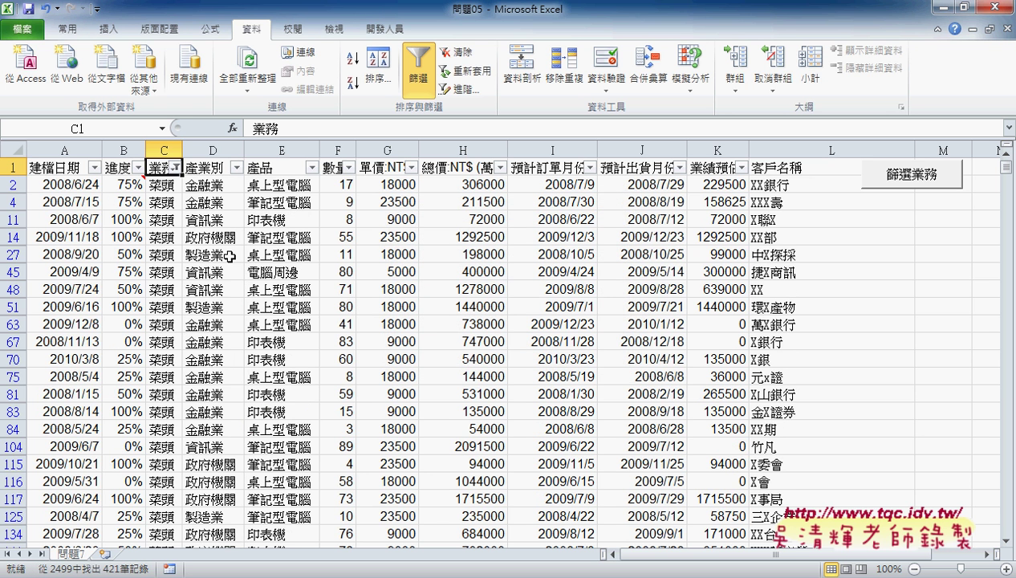
Step: Copy the filtered table from A1:L1 down to its last row, then insert a new worksheet
{"action": "left_click", "coordinate": [47, 168]}
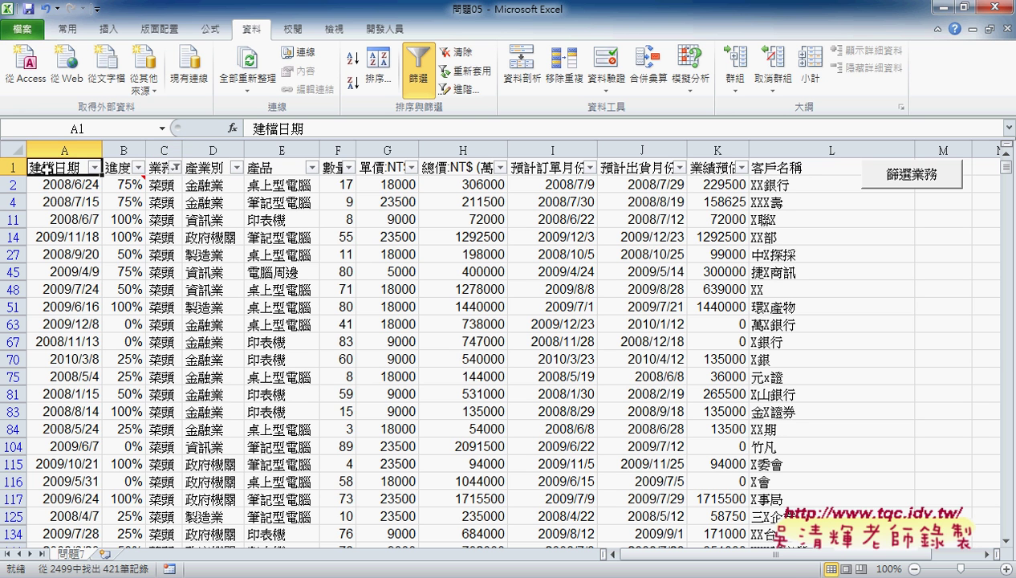
{"action": "left_click_drag", "start_coordinate": [42, 167], "coordinate": [831, 167]}
{"action": "key", "text": "ctrl+shift+Down"}
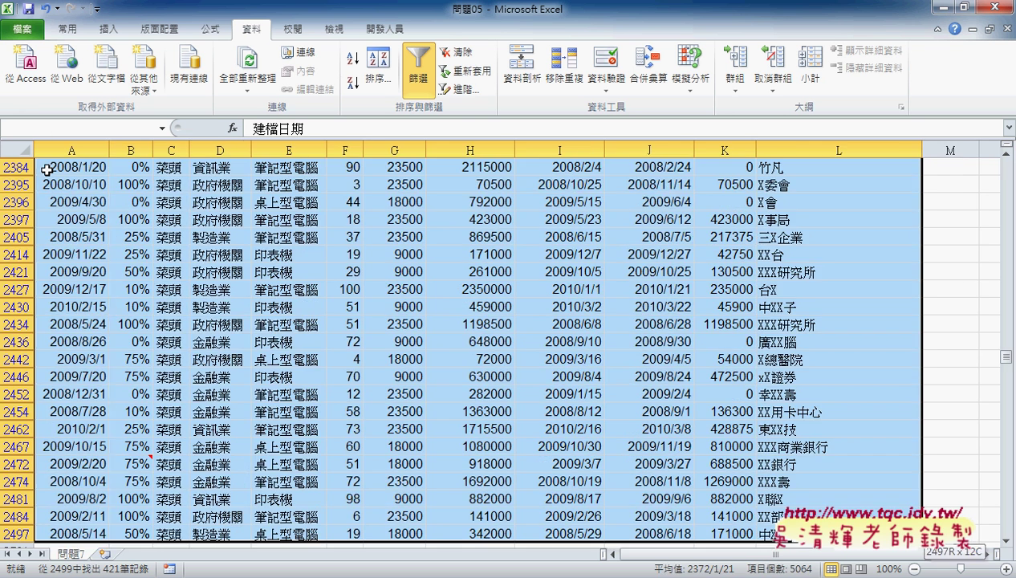
{"action": "key", "text": "ctrl+c"}
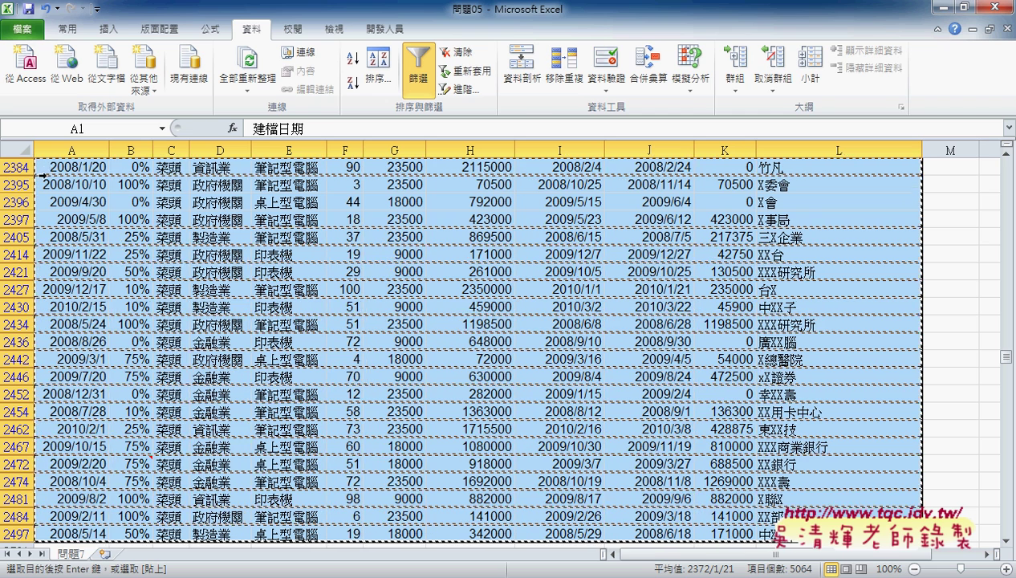
{"action": "left_click", "coordinate": [105, 553]}
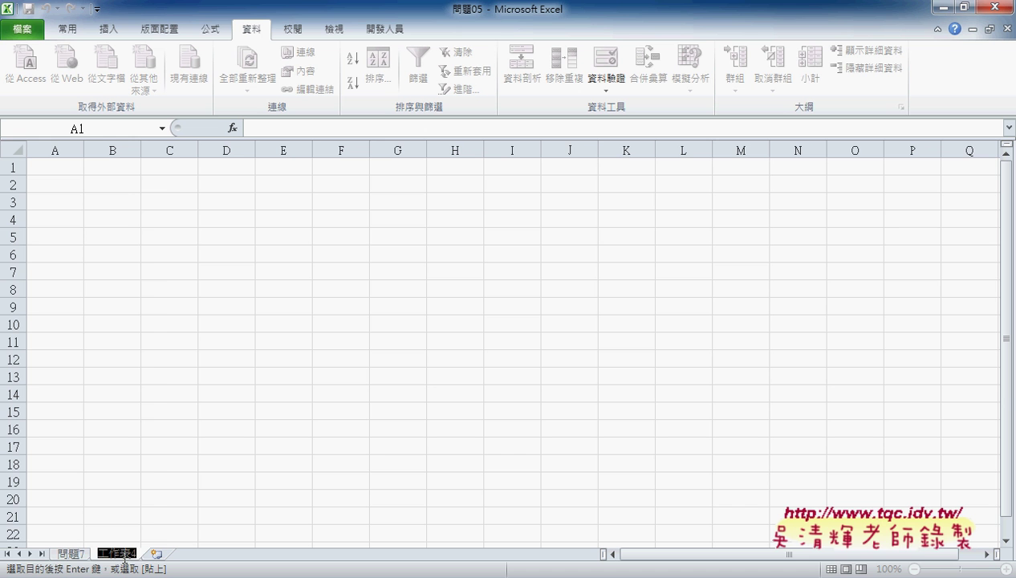
Step: Rename the new sheet 菜頭 and paste the copied rows at A1
{"action": "type", "text": "ㄅㄞ"}
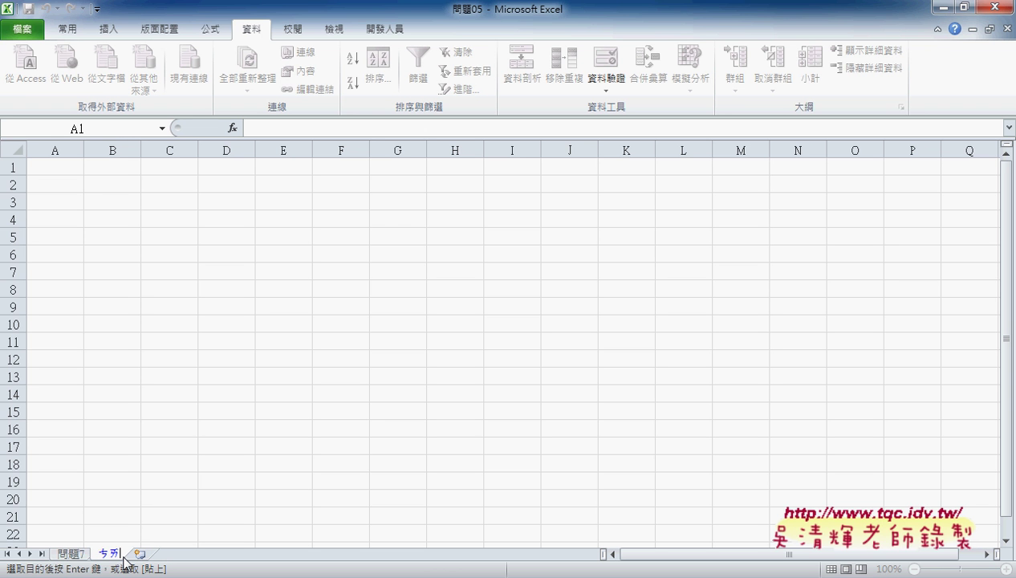
{"action": "type", "text": "ˋㄊㄡˊ"}
{"action": "key", "text": "Return"}
{"action": "key", "text": "Return"}
{"action": "left_click", "coordinate": [52, 169]}
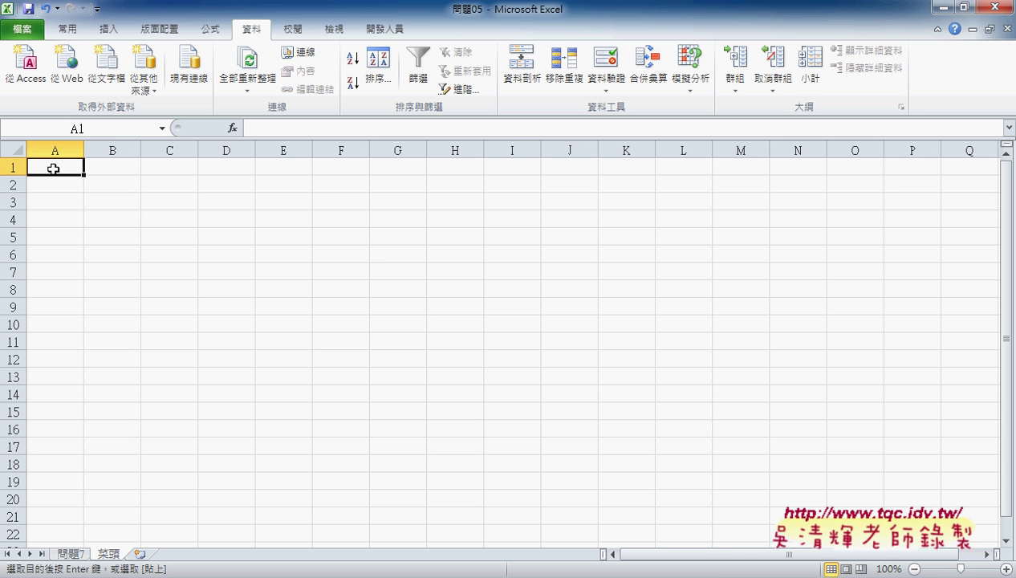
{"action": "key", "text": "ctrl+v"}
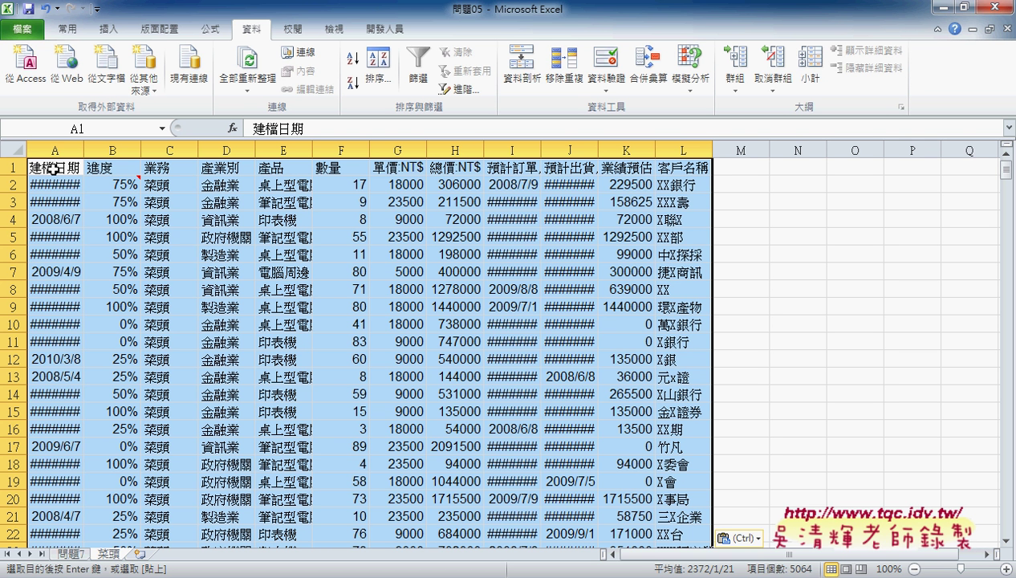
Step: AutoFit the 菜頭 sheet's column widths, then return to the 問題7 sheet
{"action": "left_click", "coordinate": [64, 33]}
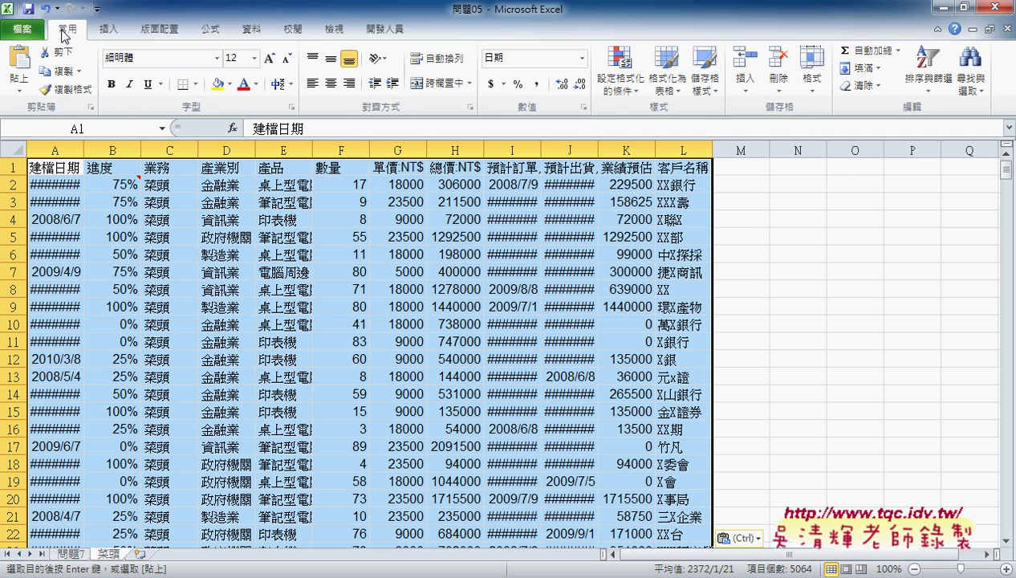
{"action": "left_click", "coordinate": [819, 88]}
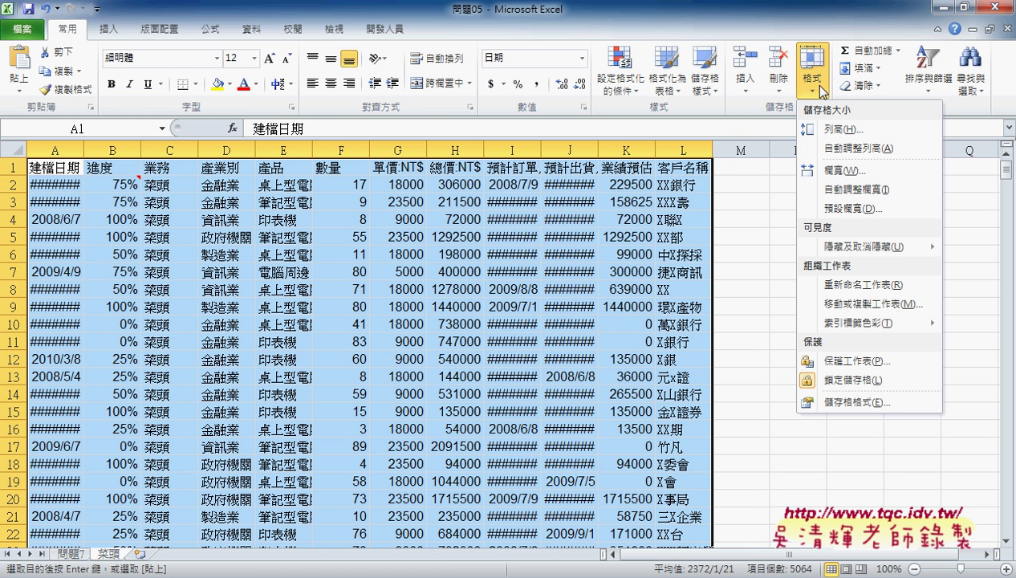
{"action": "left_click", "coordinate": [845, 190]}
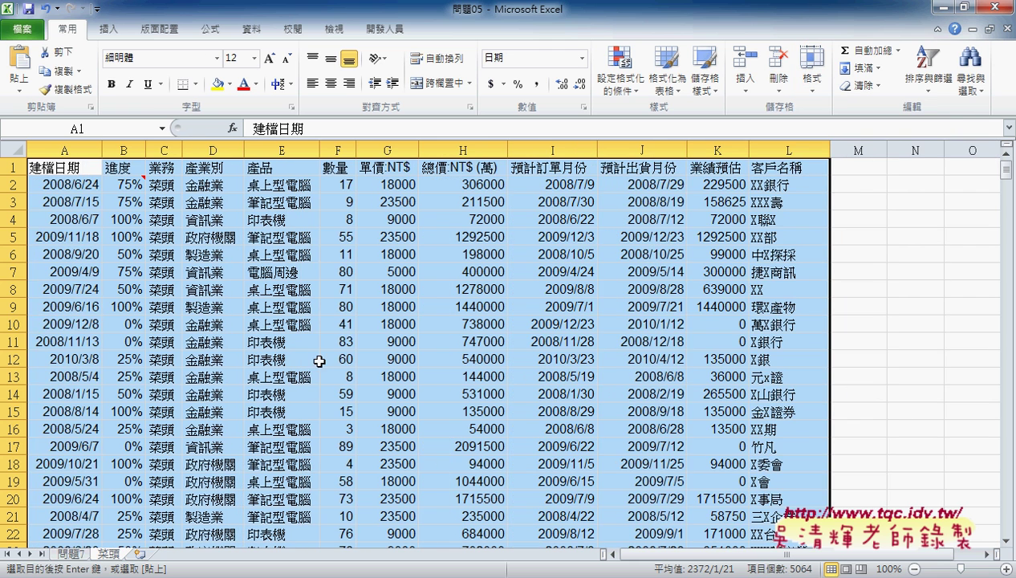
{"action": "left_click", "coordinate": [74, 553]}
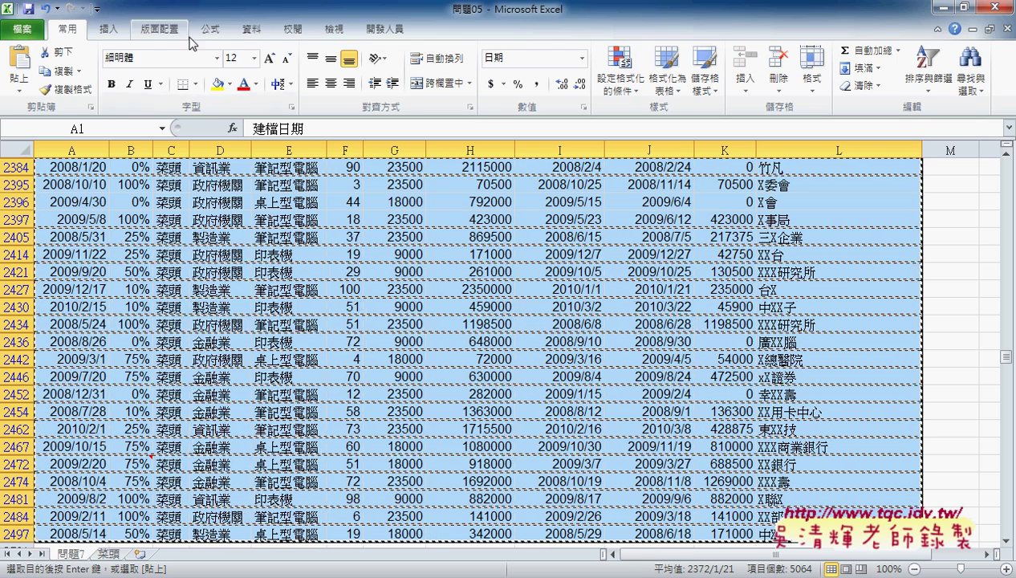
Step: Turn off AutoFilter on 問題7 and scroll back up through the full list
{"action": "left_click", "coordinate": [252, 29]}
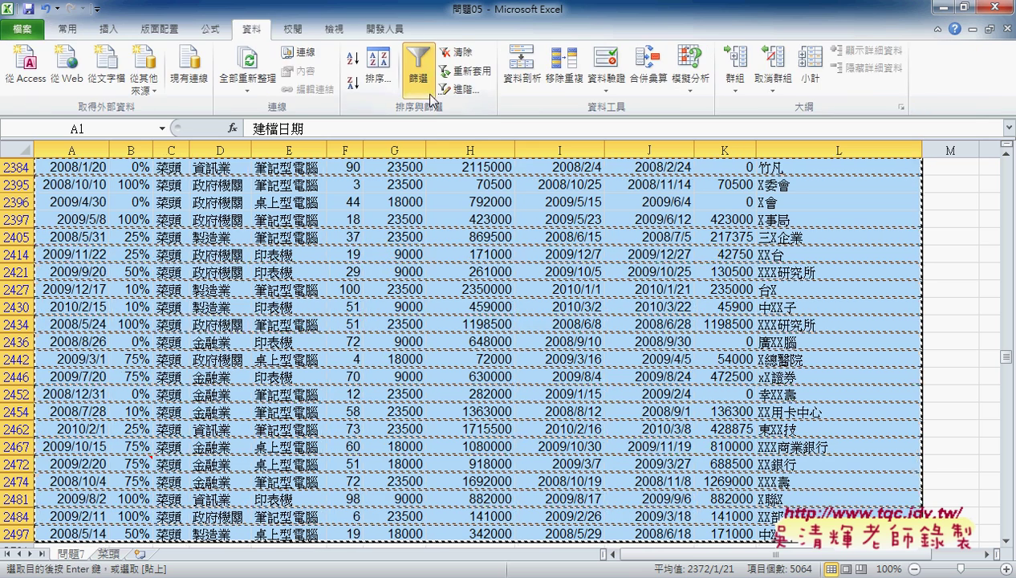
{"action": "left_click", "coordinate": [423, 74]}
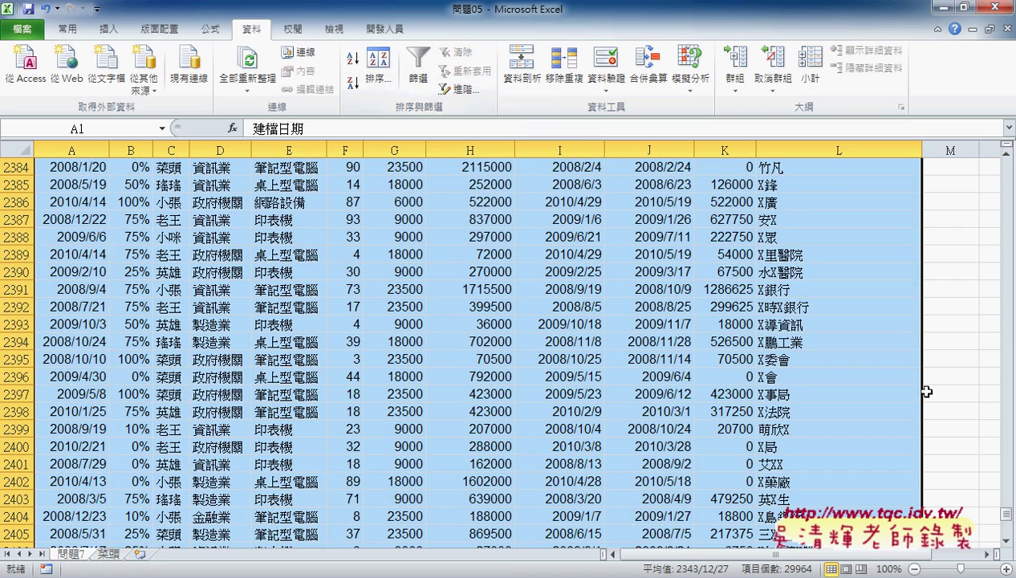
{"action": "left_click_drag", "start_coordinate": [1006, 514], "coordinate": [1006, 165]}
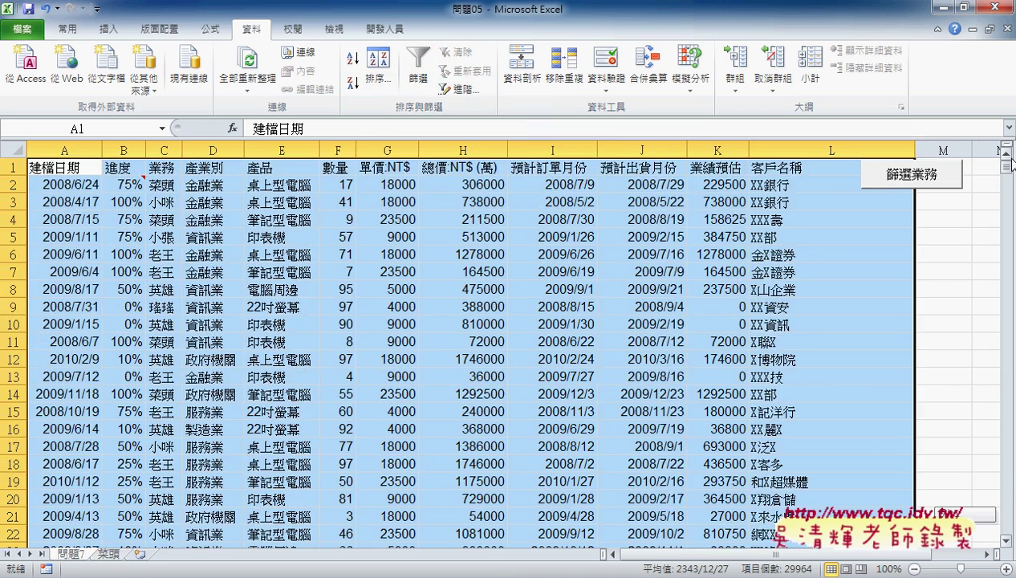
Step: Collapse the 問題7 selection to cell A1, then bring up the Google Docs VBA code
{"action": "left_click", "coordinate": [64, 169]}
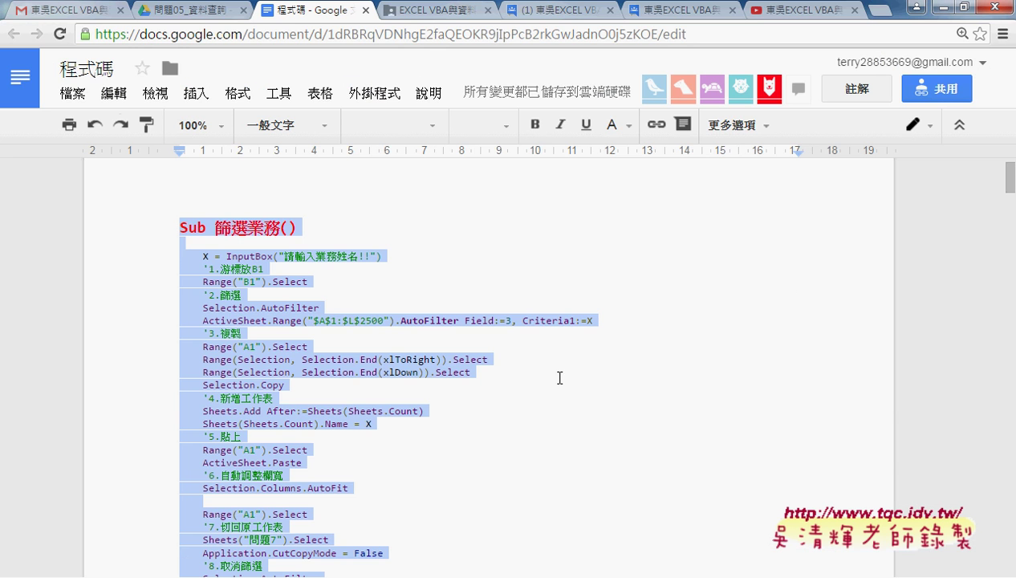
{"action": "scroll", "coordinate": [559, 377], "scroll_direction": "down", "scroll_amount": 5}
Step: Select the macro name 篩選業務 at the top of the code, then return to Excel
{"action": "scroll", "coordinate": [560, 377], "scroll_direction": "up", "scroll_amount": 2}
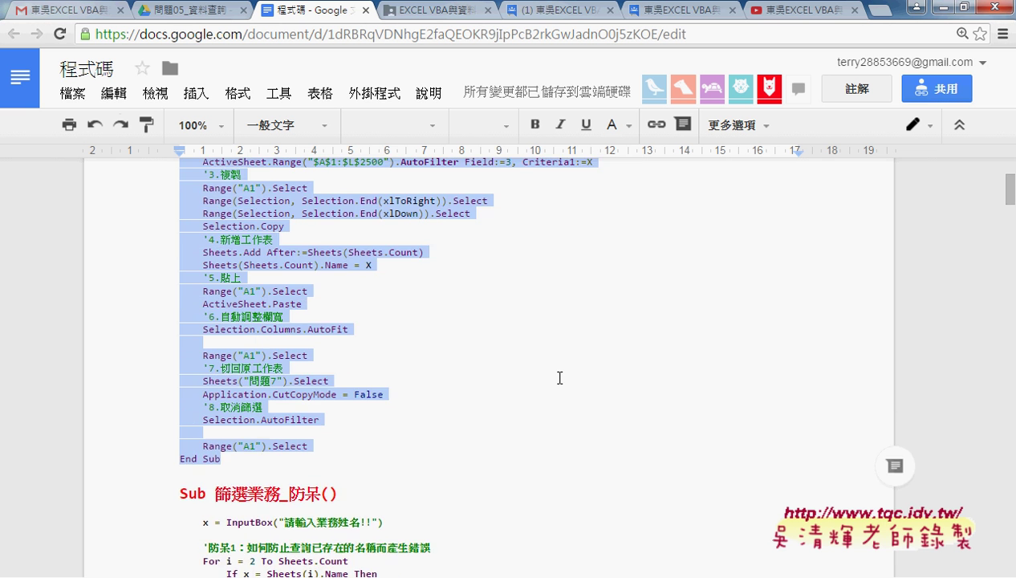
{"action": "scroll", "coordinate": [558, 376], "scroll_direction": "up", "scroll_amount": 2}
{"action": "scroll", "coordinate": [556, 376], "scroll_direction": "up", "scroll_amount": 1}
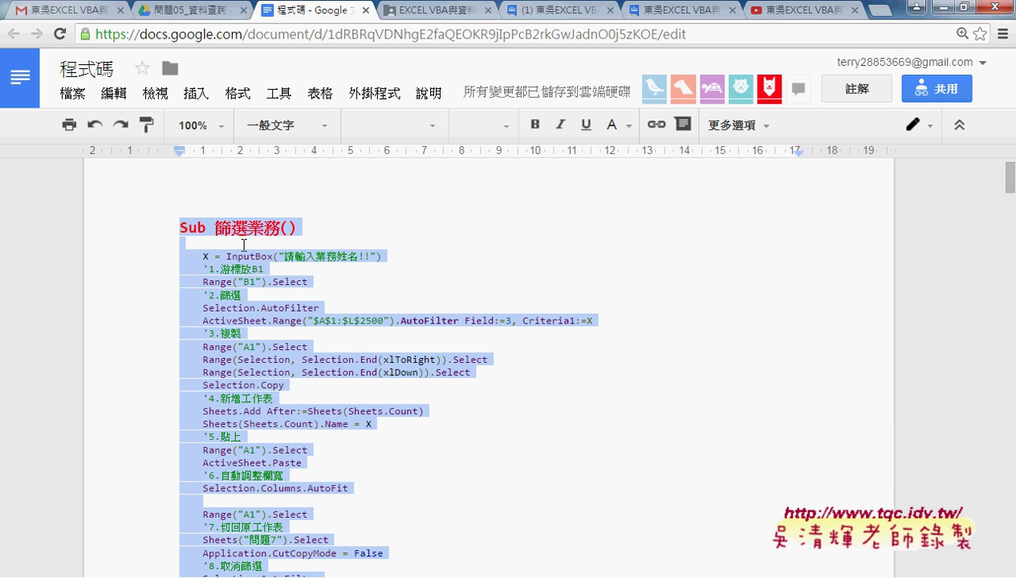
{"action": "left_click_drag", "start_coordinate": [214, 227], "coordinate": [280, 224]}
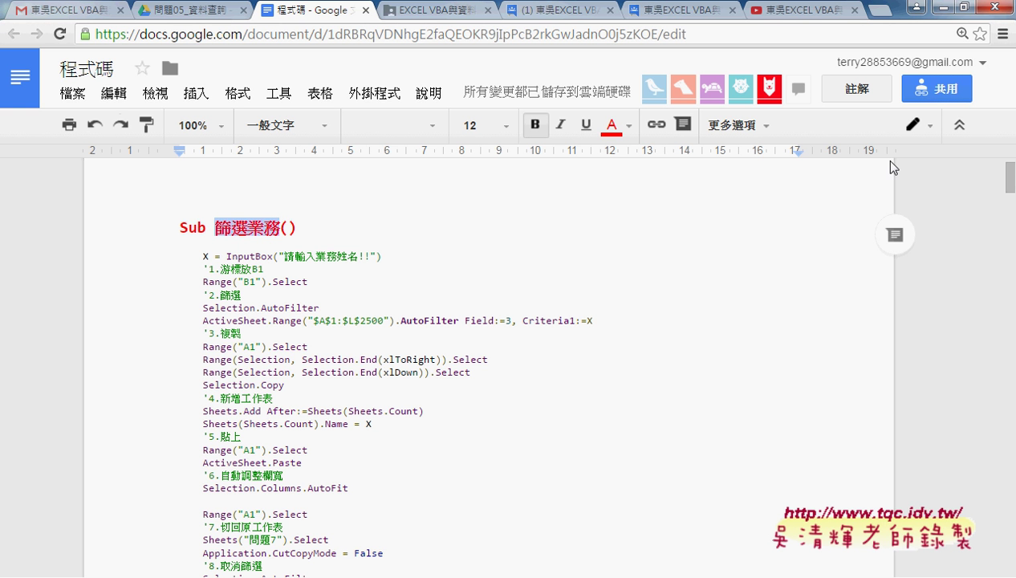
{"action": "left_click", "coordinate": [949, 8]}
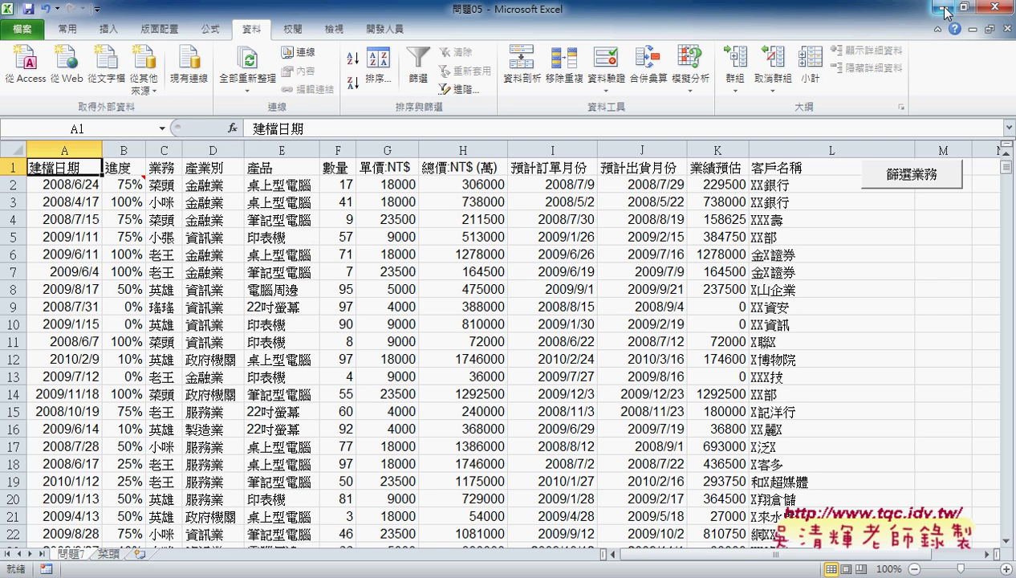